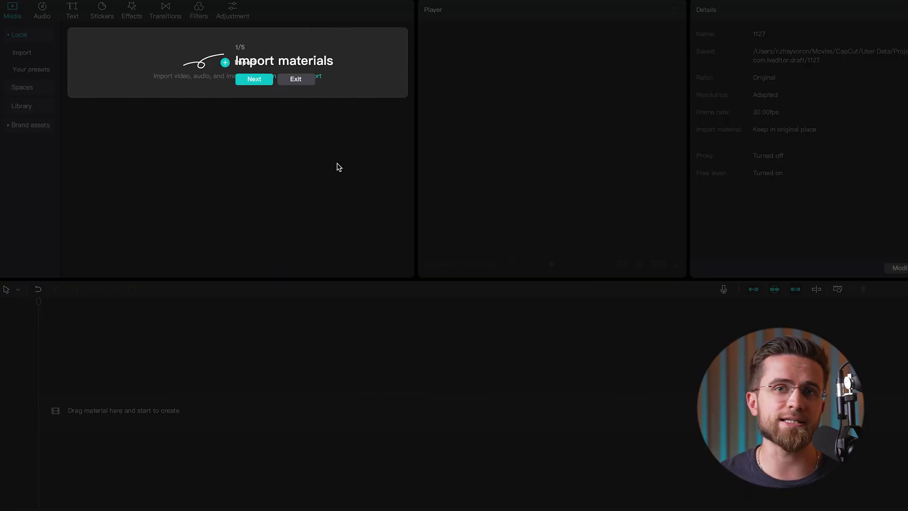
Dismiss the CapCut onboarding tour, bring up the Effects library and move the playhead back.
left_click(254, 79)
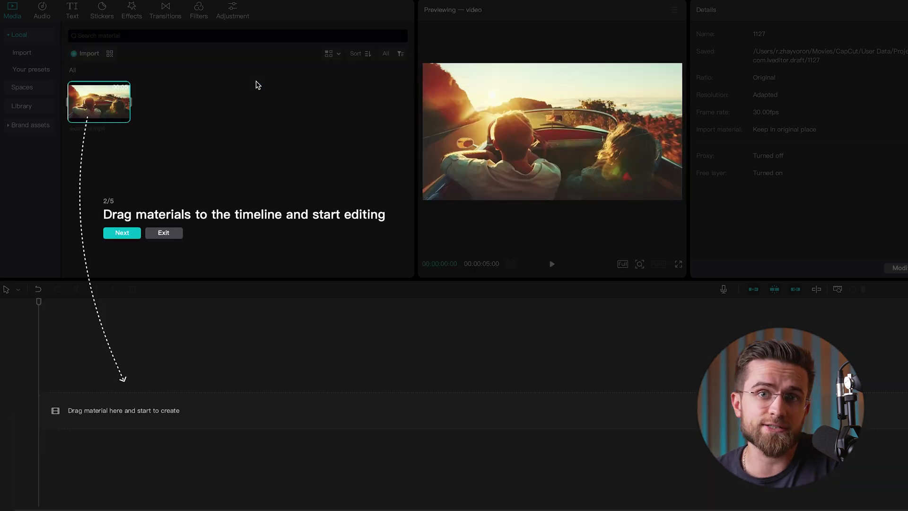
left_click(122, 233)
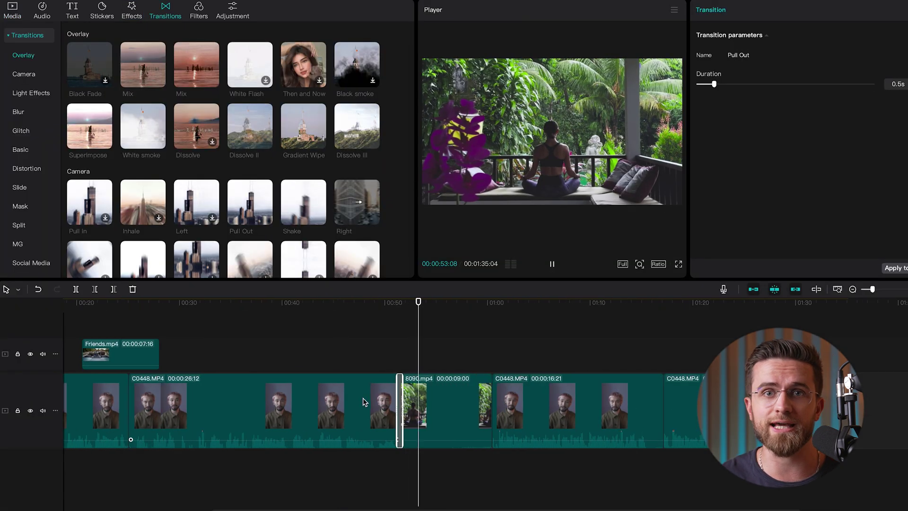
left_click(132, 12)
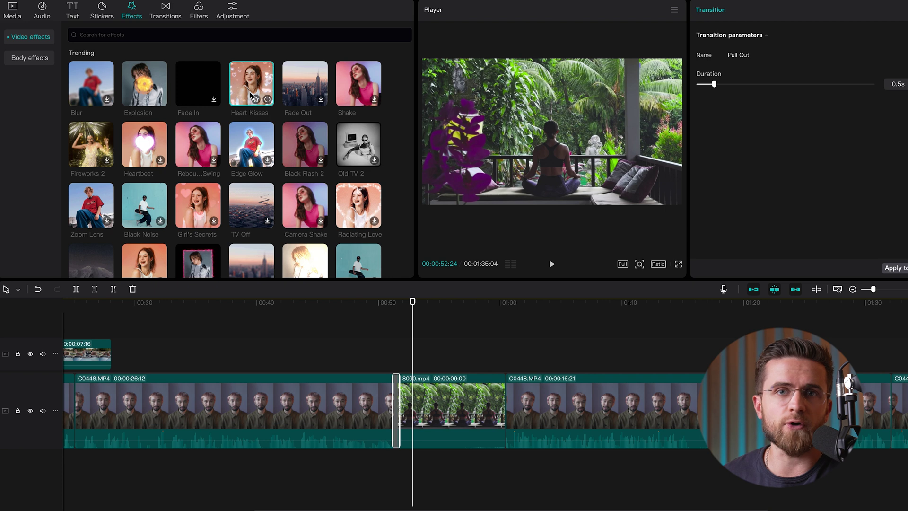
left_click(369, 306)
scroll(827, 152, "down", 2)
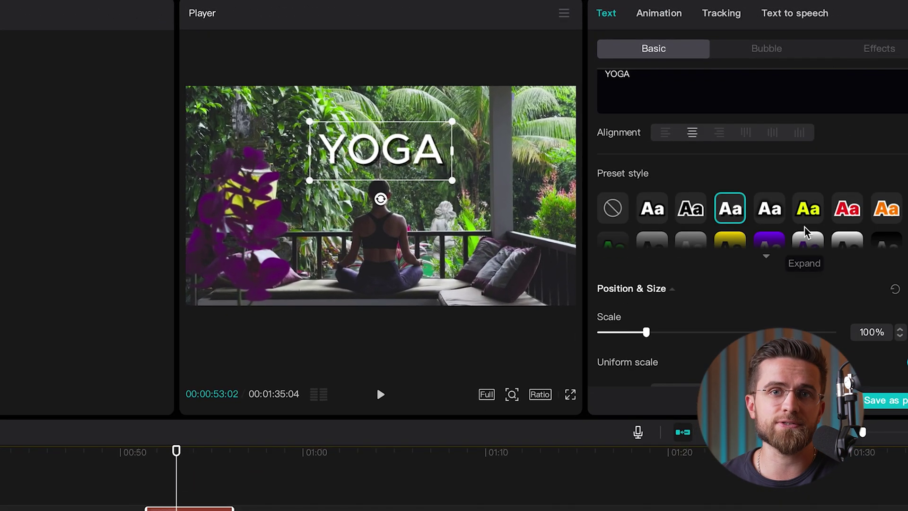
Clear the YOGA title's preset style and lower the presenter clip's colour temperature.
left_click(776, 284)
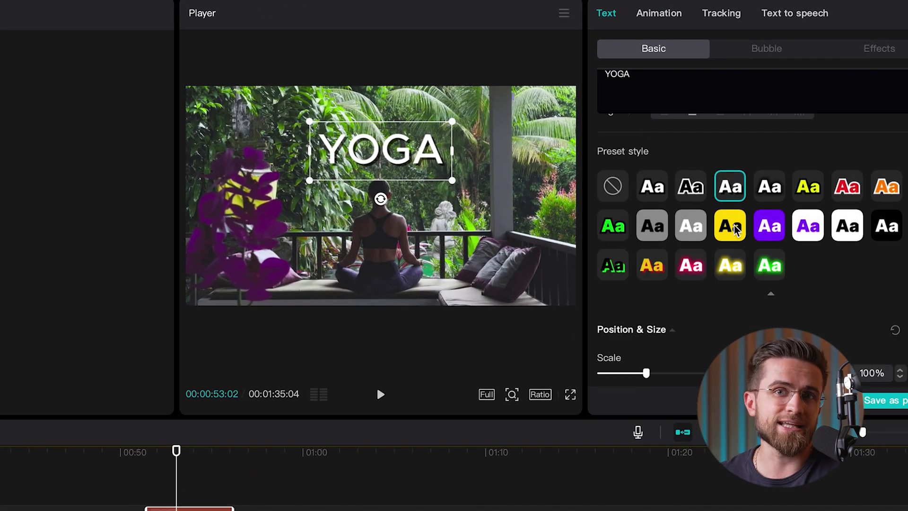
left_click(633, 239)
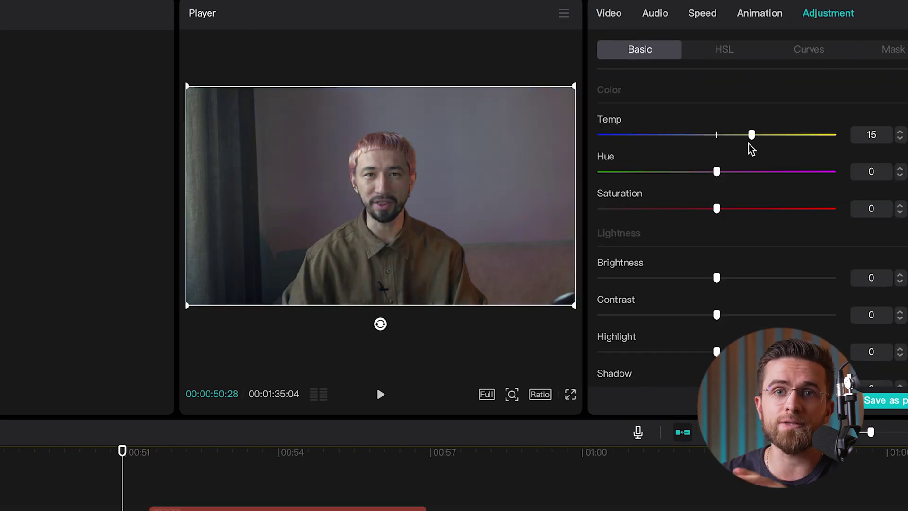
left_click_drag(716, 135, 707, 135)
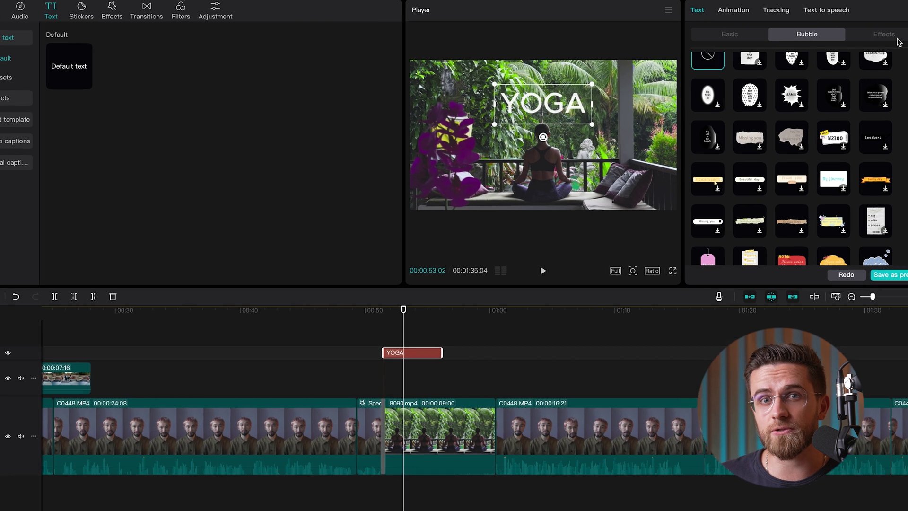
Try text effect styles on YOGA, settling on white letters with a black outline.
left_click(880, 47)
left_click(679, 135)
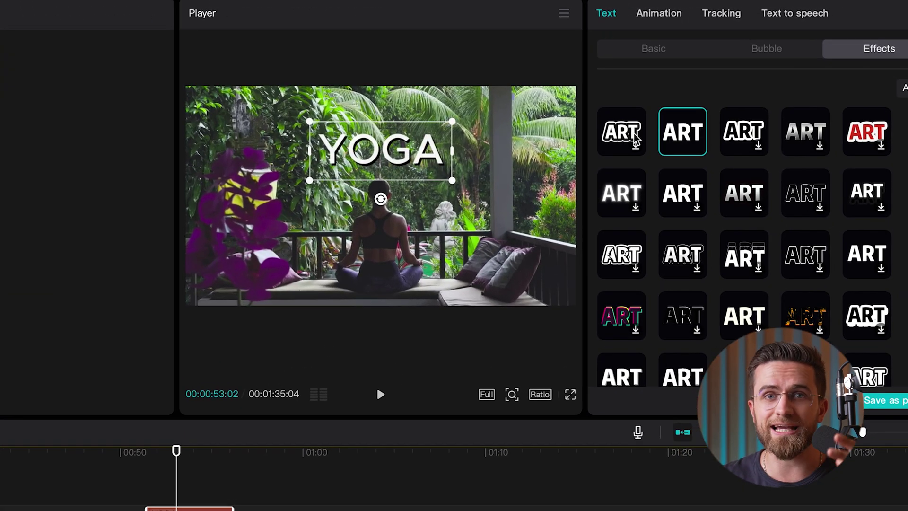
scroll(714, 182, "down", 5)
scroll(684, 160, "down", 5)
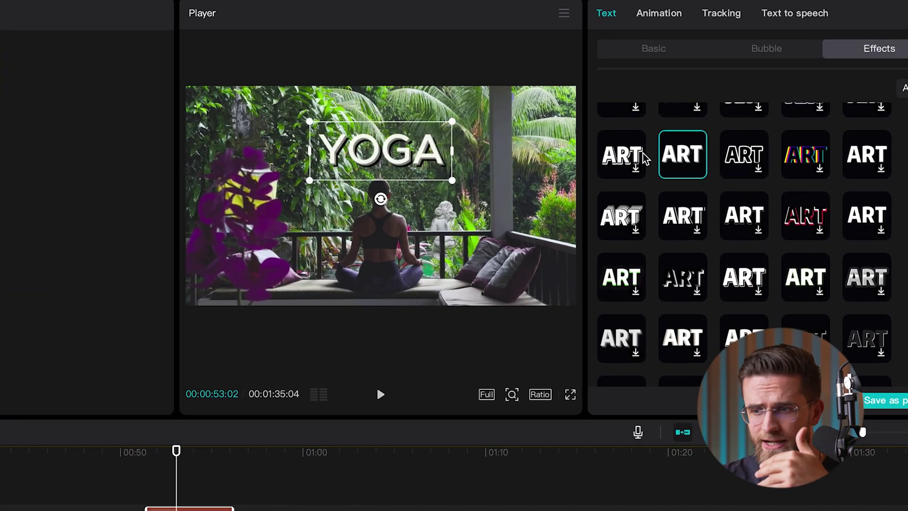
scroll(644, 157, "down", 3)
left_click(683, 234)
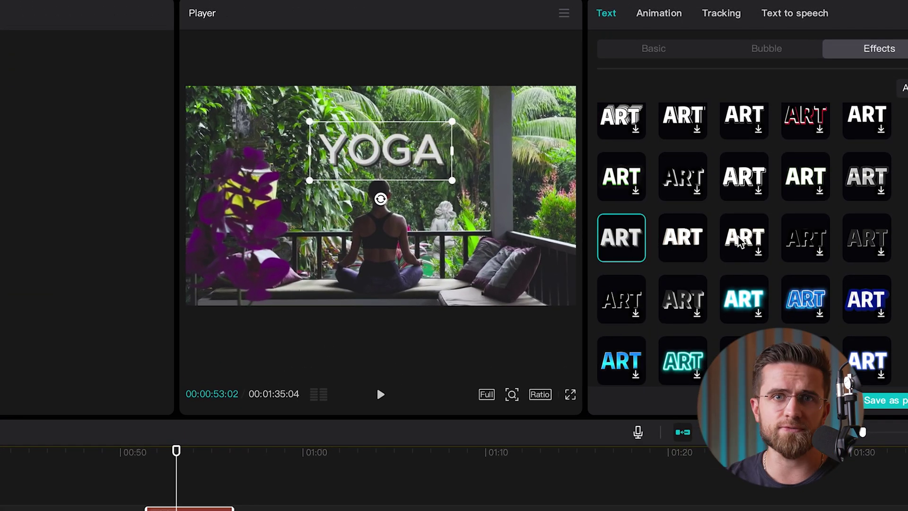
scroll(741, 244, "down", 3)
scroll(744, 248, "down", 3)
scroll(744, 248, "down", 3)
scroll(746, 249, "down", 3)
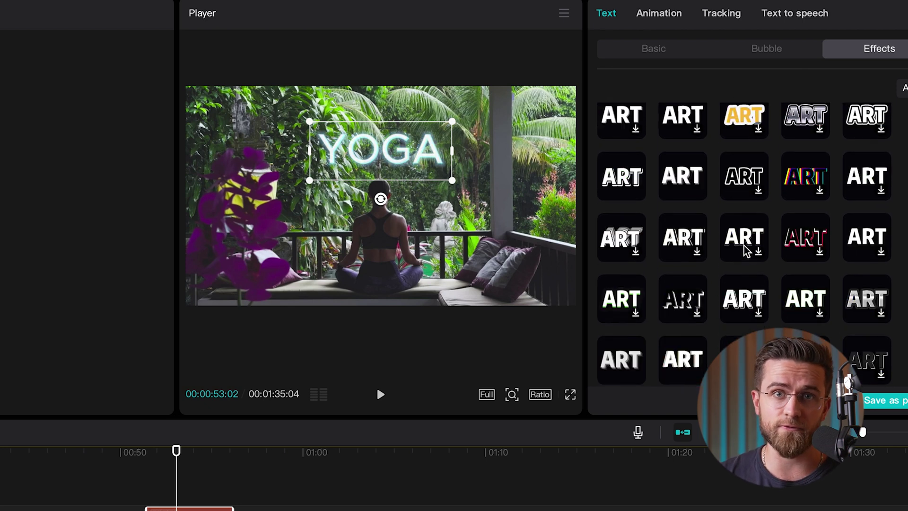
scroll(745, 249, "down", 3)
left_click(619, 140)
left_click(670, 55)
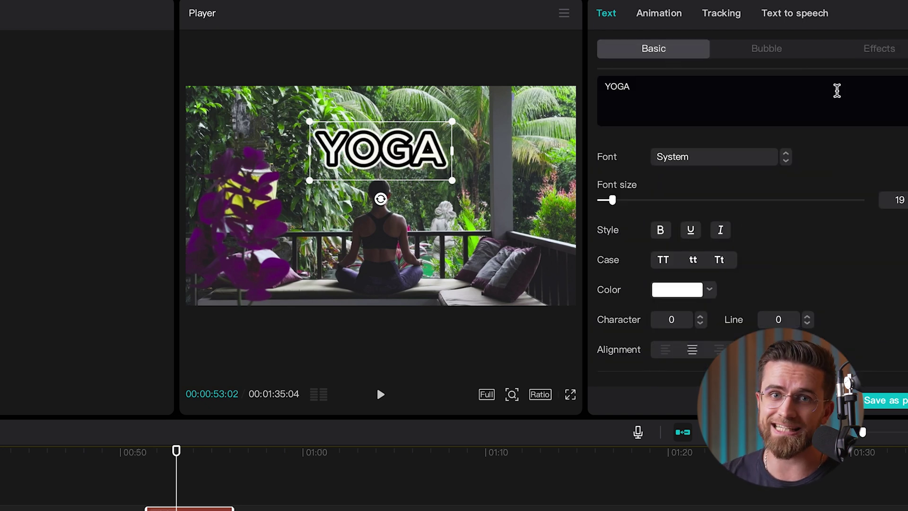
left_click(887, 54)
scroll(633, 133, "down", 3)
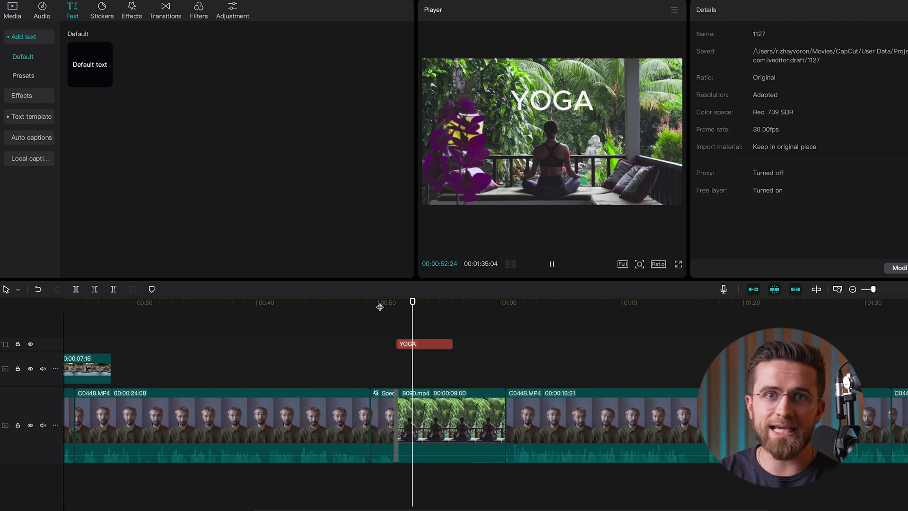
left_click(350, 302)
key("space")
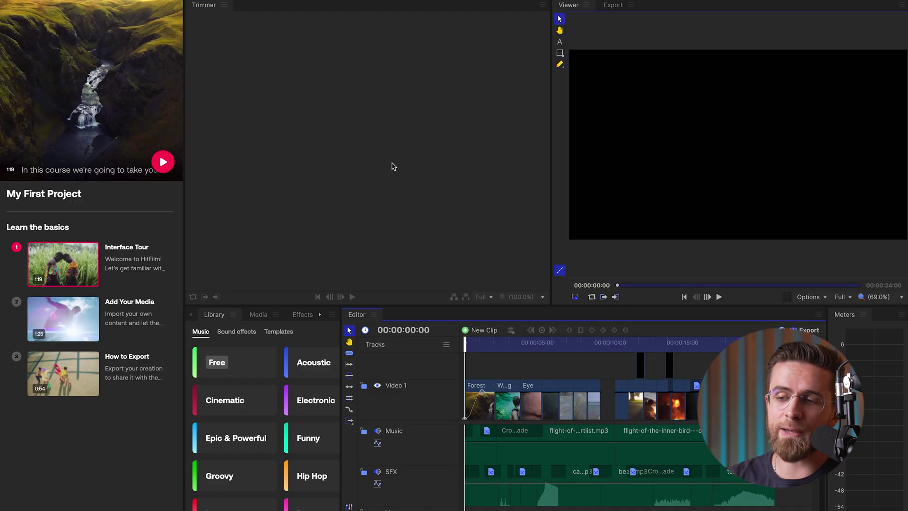
Create a new HitFilm project with the 1080p Full HD 25 fps settings.
left_click(100, 2)
mouse_move(89, 14)
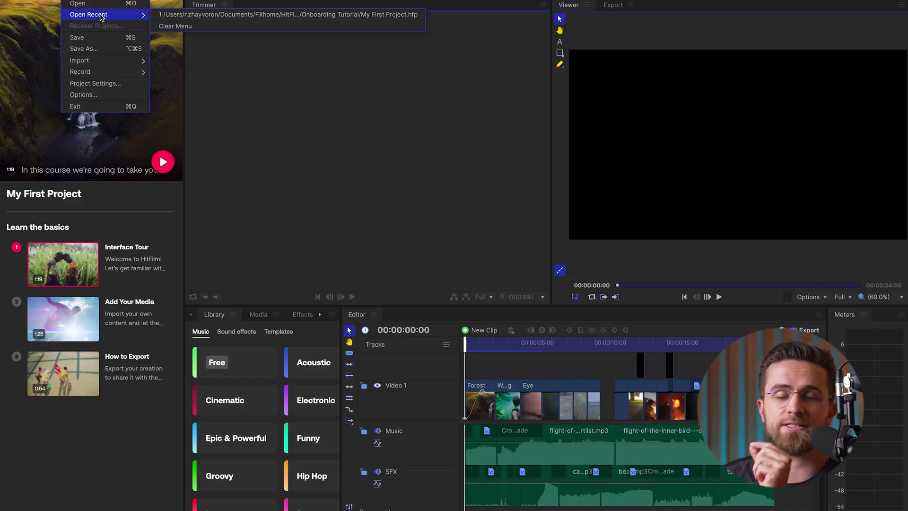
left_click(104, 1)
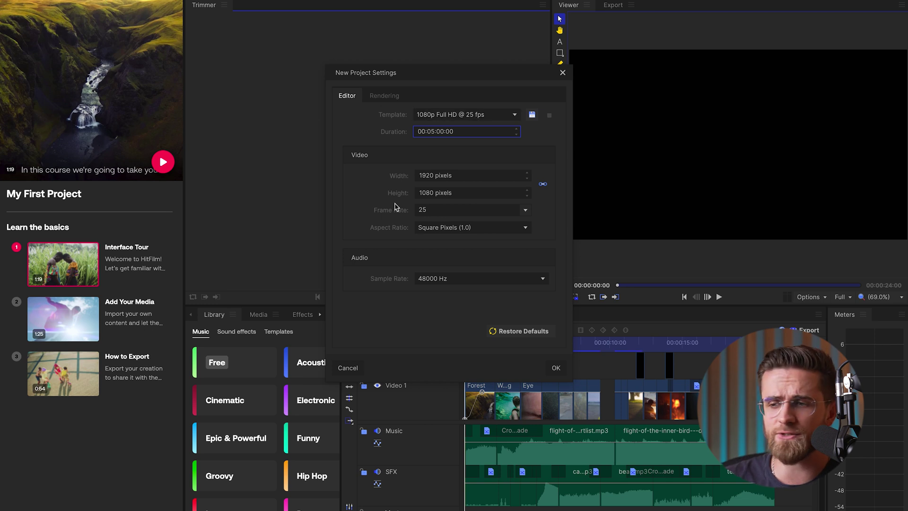
left_click(556, 366)
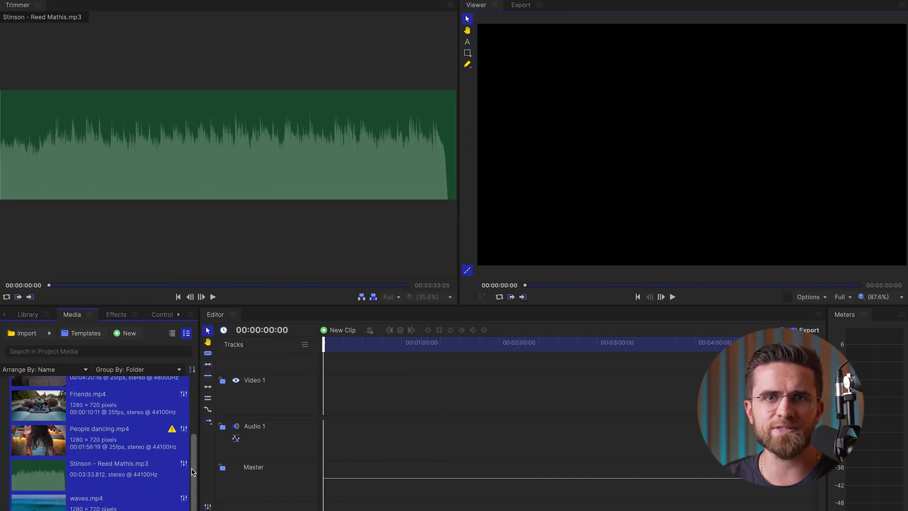
scroll(192, 472, "up", 3)
Place C0448.MP4 at the start of Video 1 and match the sequence settings to it.
left_click(107, 458)
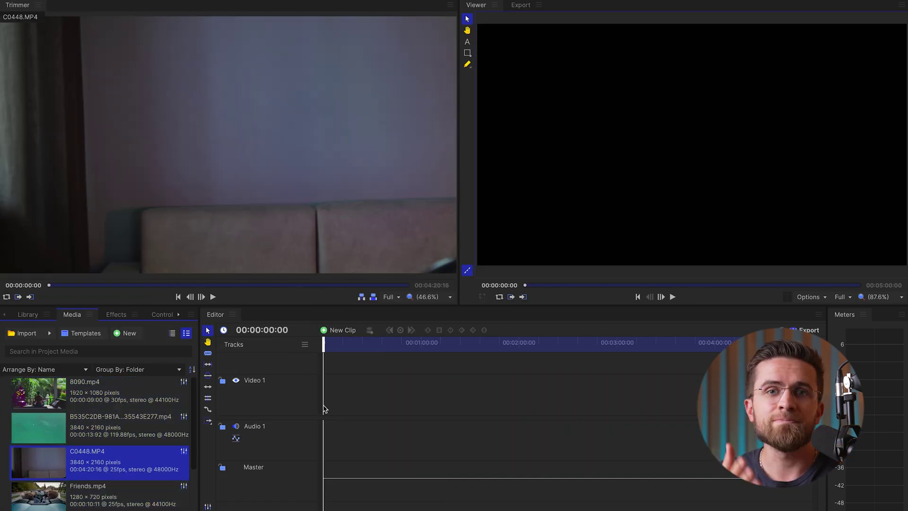
left_click_drag(323, 409, 345, 397)
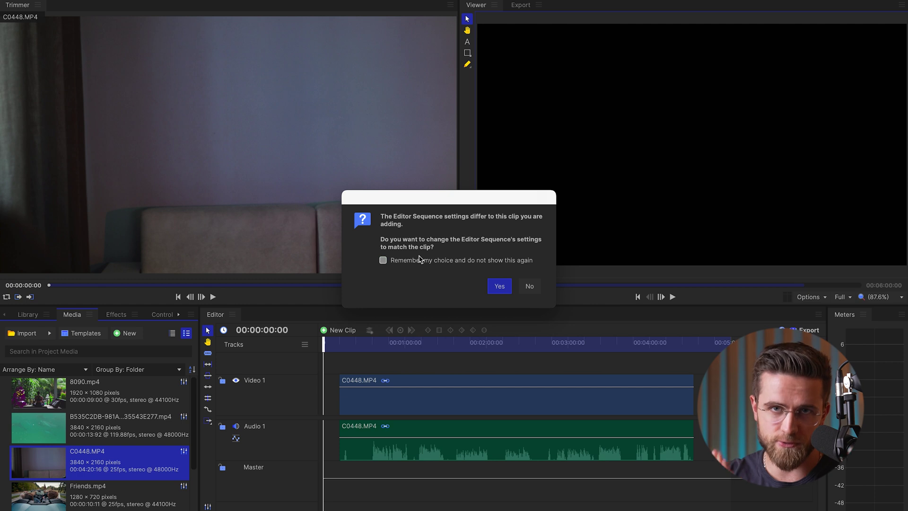
left_click(499, 286)
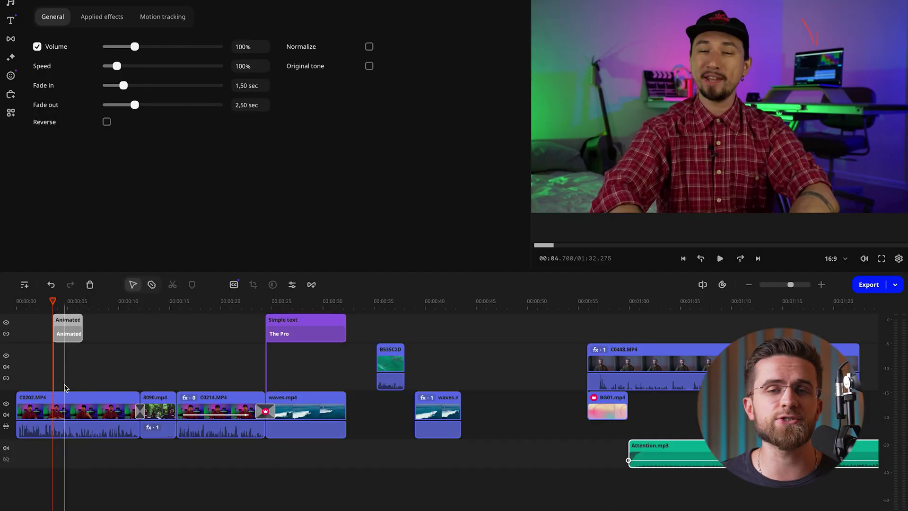
Browse Movavi's preset libraries and preview the Old movie 70s and grayscale filters on waves.
left_click(10, 6)
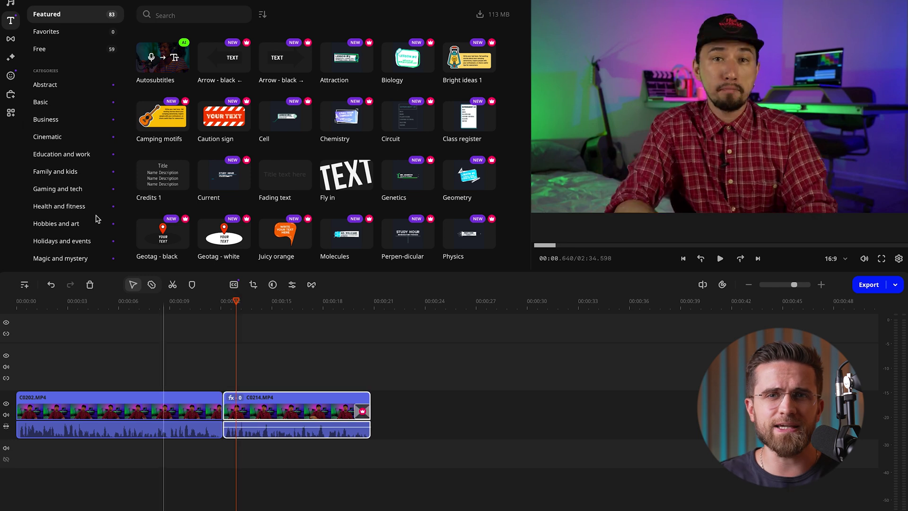
left_click(9, 114)
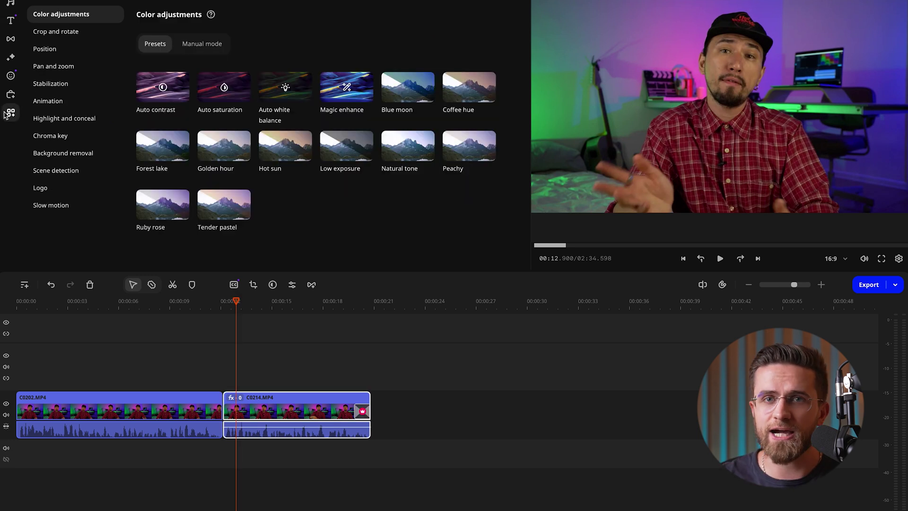
left_click(73, 68)
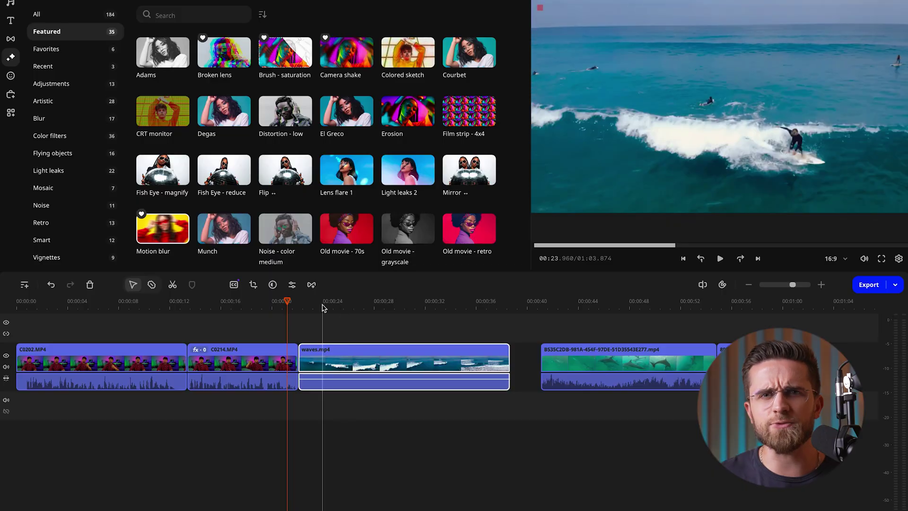
left_click(328, 235)
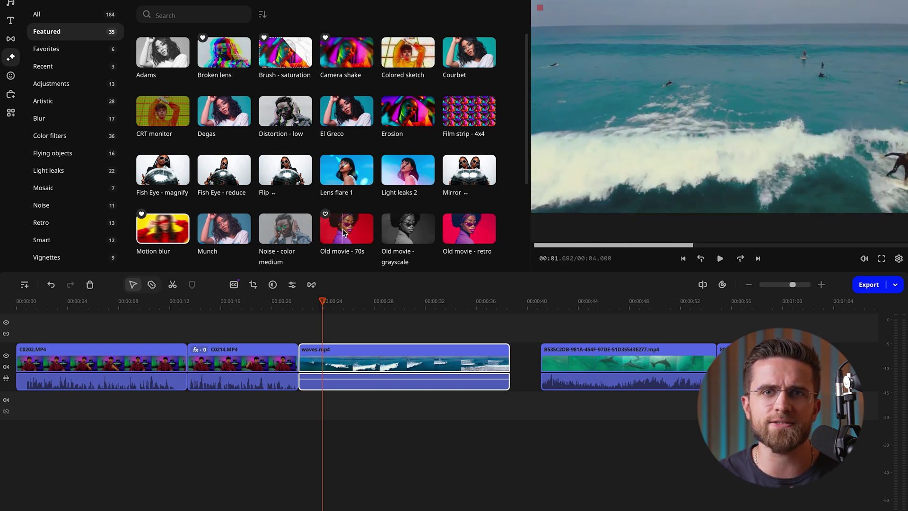
left_click(424, 234)
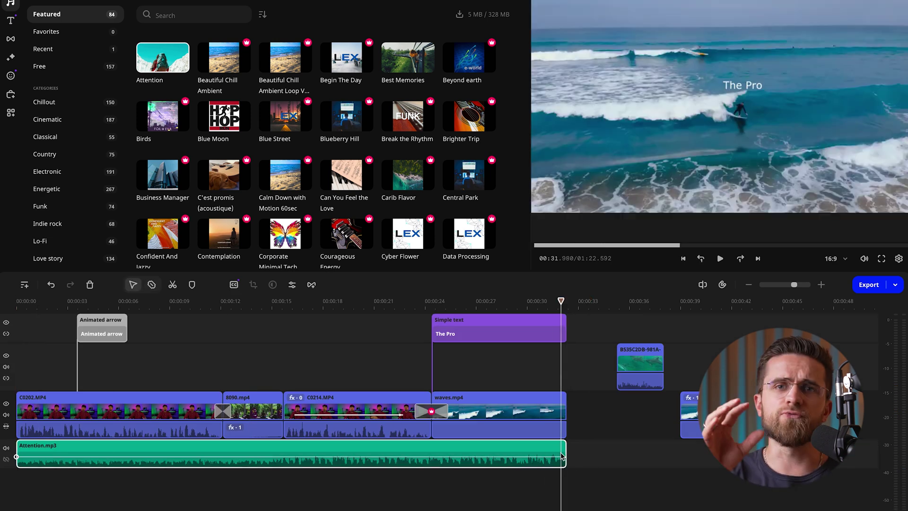
Check the music clip's options, bring up the editing tools list and pause playback.
right_click(561, 455)
left_click(558, 455)
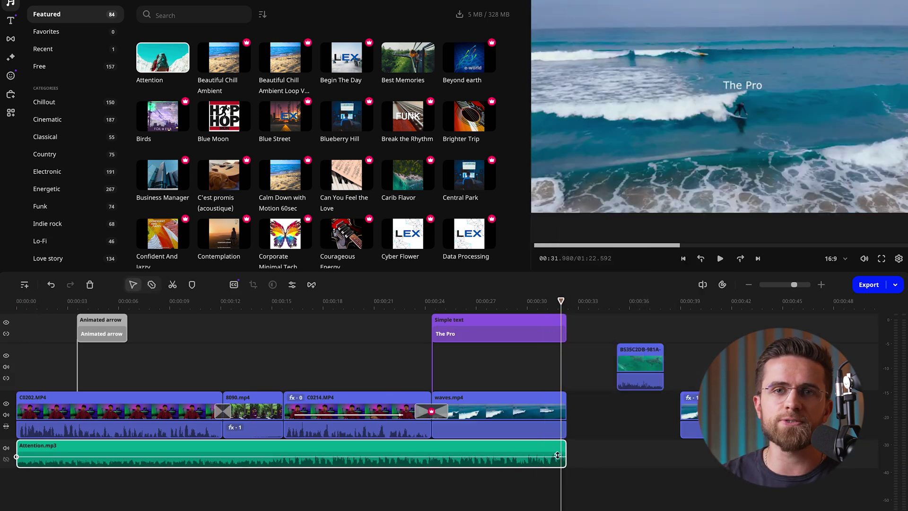
left_click(12, 112)
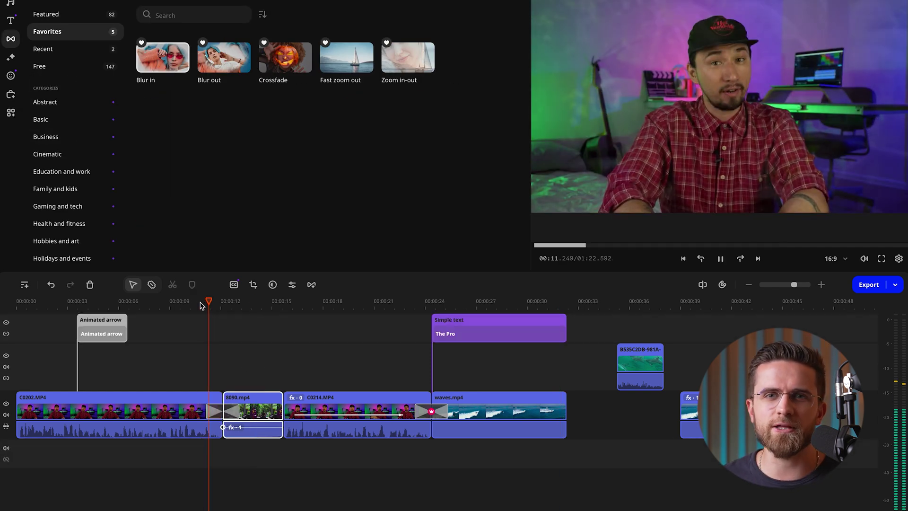
key("space")
Drop a Crossfade between C0202 and 8090 and play it back from before the cut.
left_click_drag(285, 57, 222, 410)
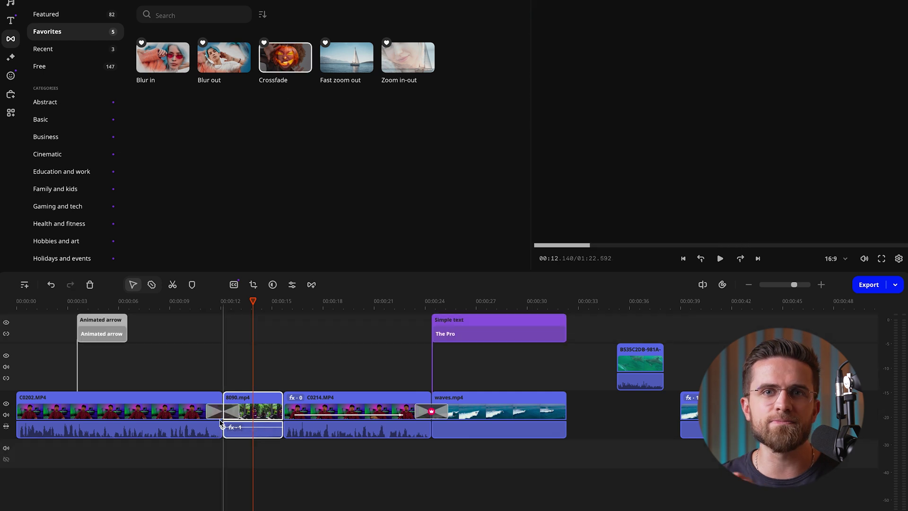
left_click(199, 301)
key("space")
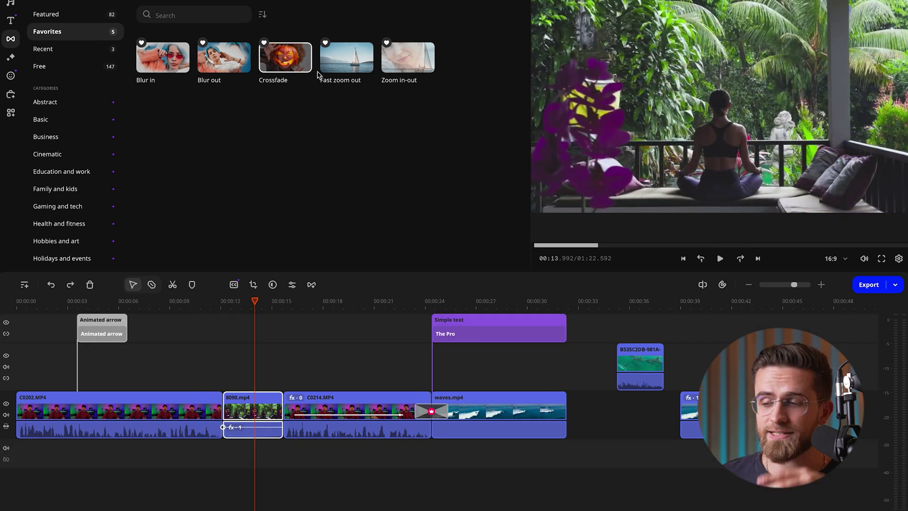
left_click_drag(284, 57, 222, 410)
left_click(197, 301)
key("space")
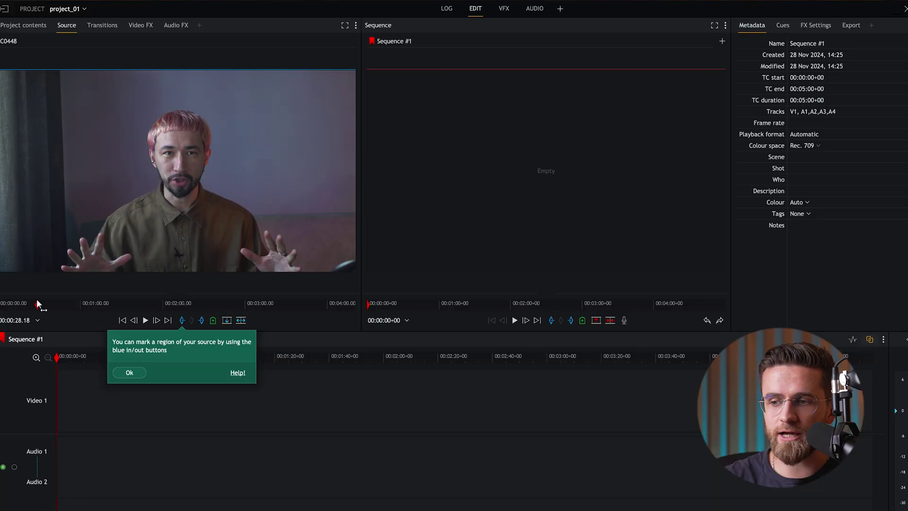
Preview C0448 in the source viewer and add it to Sequence #1.
left_click(23, 301)
key("space")
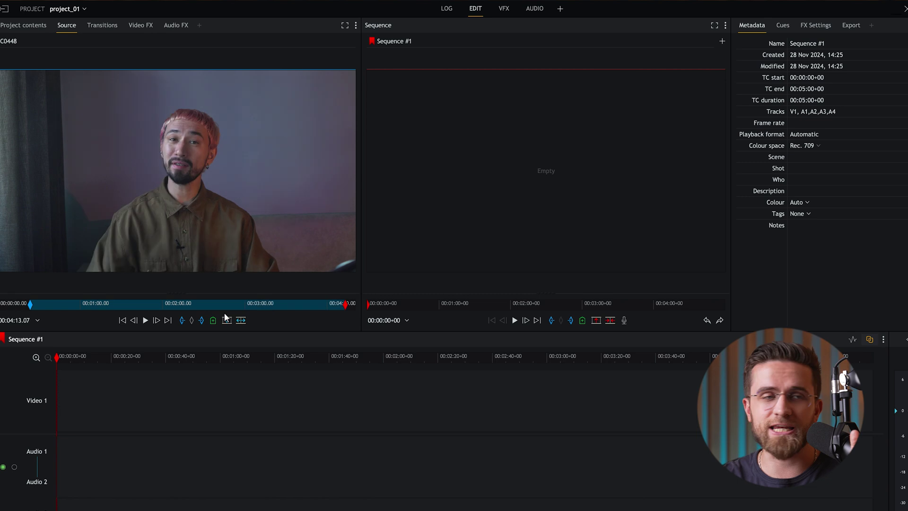
left_click_drag(247, 307, 66, 454)
Insert the 8090 yoga clip from Project contents at the playhead near 19 seconds.
left_click(115, 356)
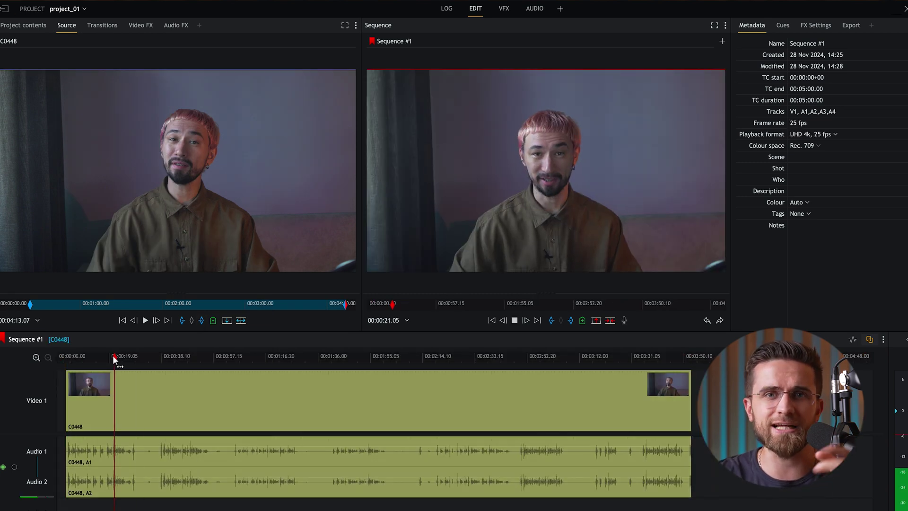
left_click(175, 407)
left_click(24, 25)
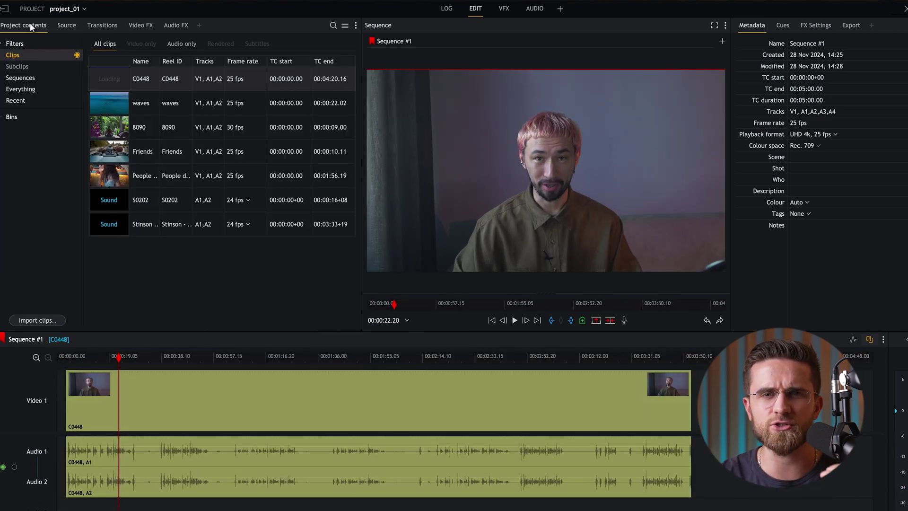
left_click_drag(552, 424, 716, 412)
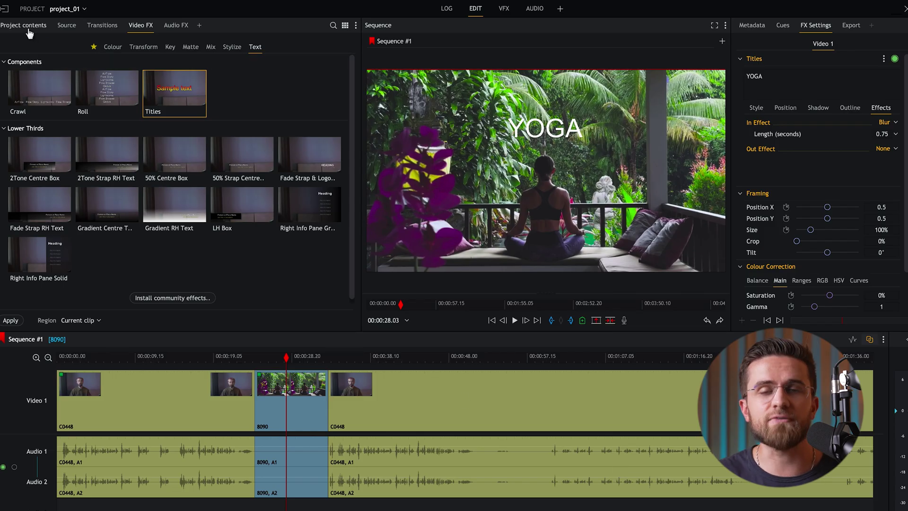
Add the Stinson music clip from Project contents to an audio track beneath the clips.
left_click(28, 28)
left_click_drag(112, 224, 82, 505)
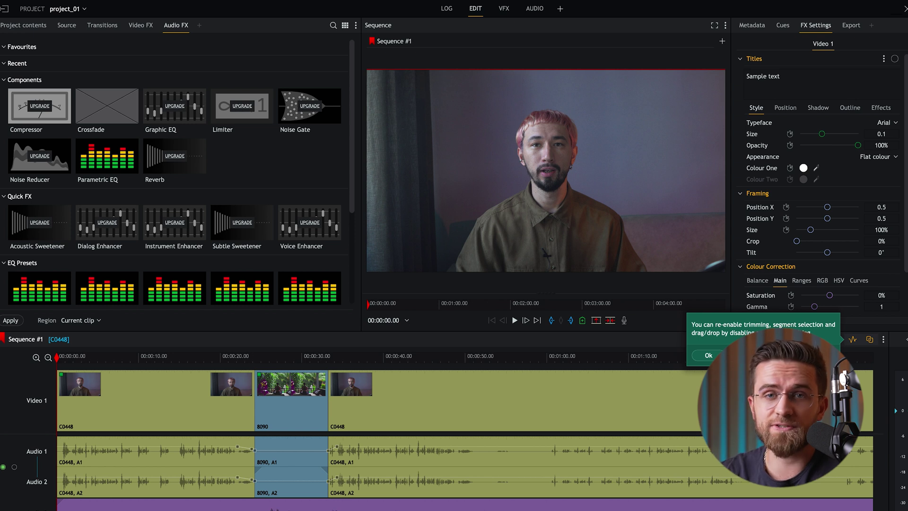
Adjust C0448's brightness, then add a Luma Wipe before 8090 and preview it.
left_click_drag(830, 306, 832, 306)
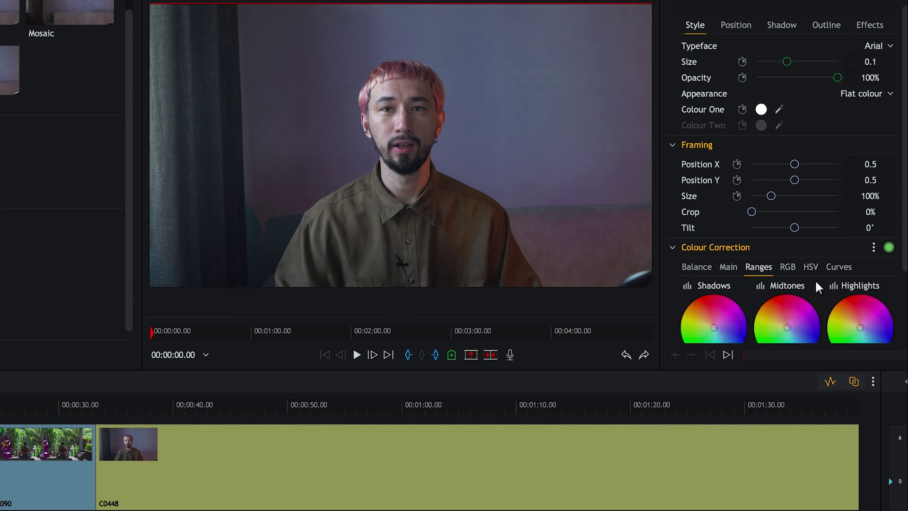
scroll(815, 279, "down", 2)
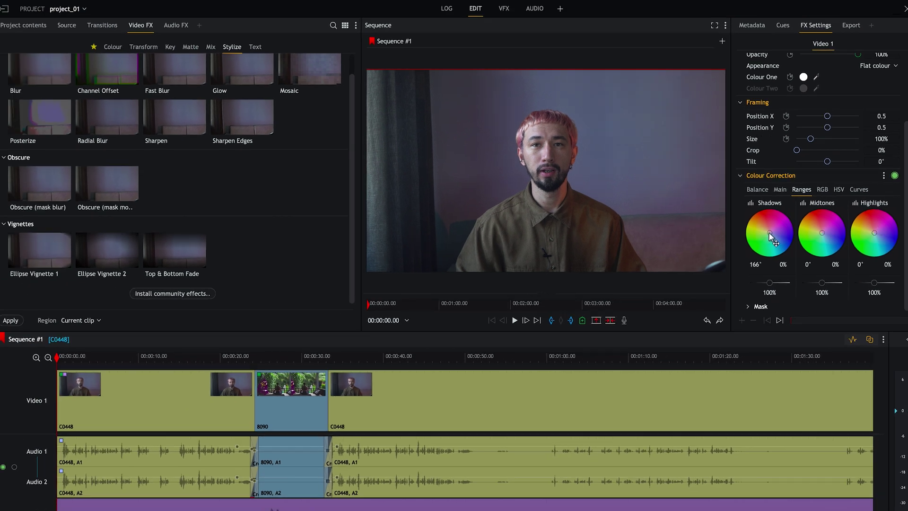
left_click(103, 25)
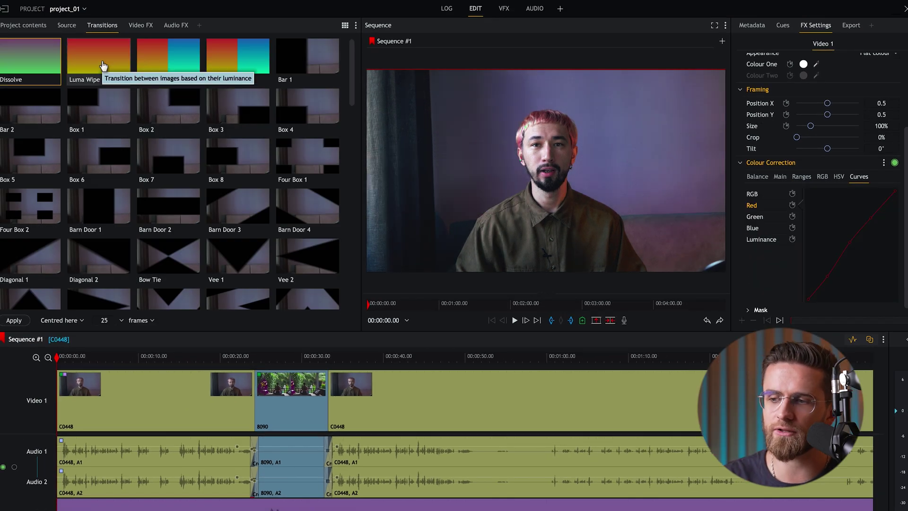
left_click_drag(182, 182, 255, 398)
left_click(239, 355)
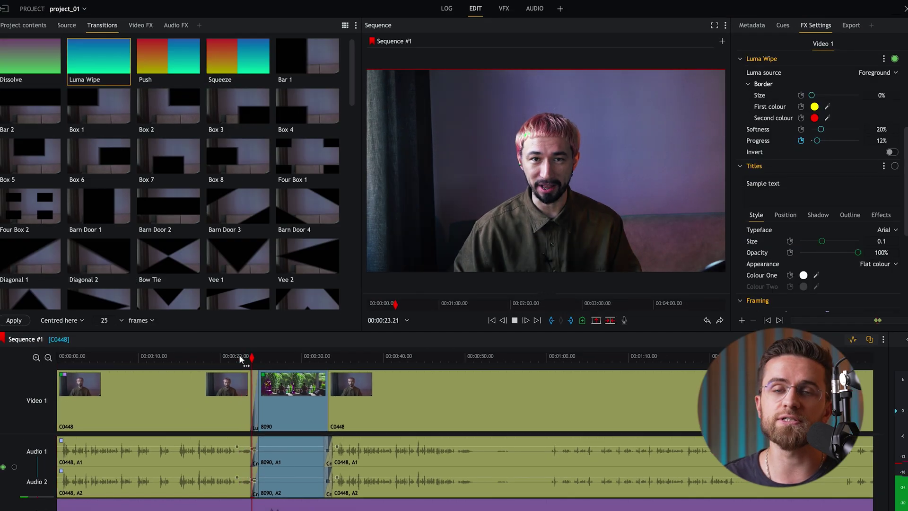
key("space")
left_click(250, 355)
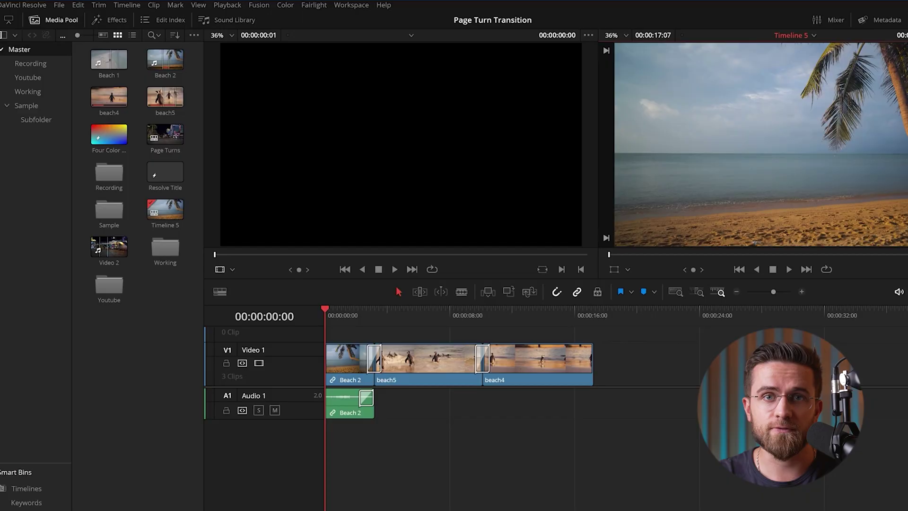
Show and then close DaVinci Resolve's project list with Shift+1.
key("shift+1")
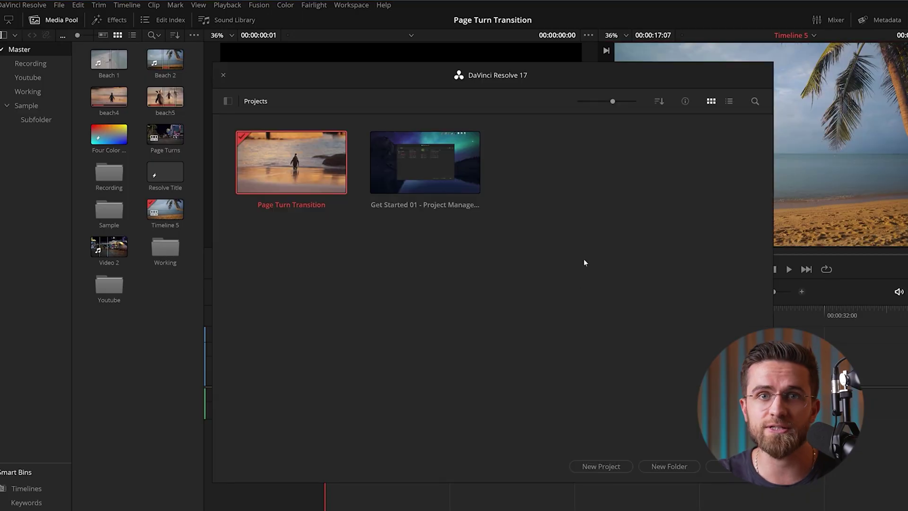
key("shift+1")
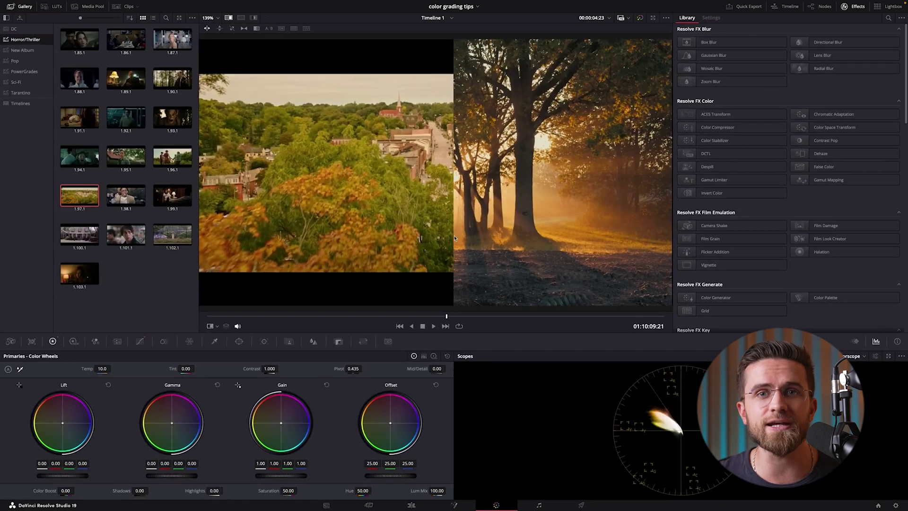
Slide the split wipe, set the scope to RGB Parade, and show the Curves and Color Slice palettes.
mouse_move(455, 238)
left_mouse_down()
mouse_move(282, 233)
mouse_move(428, 236)
left_mouse_up()
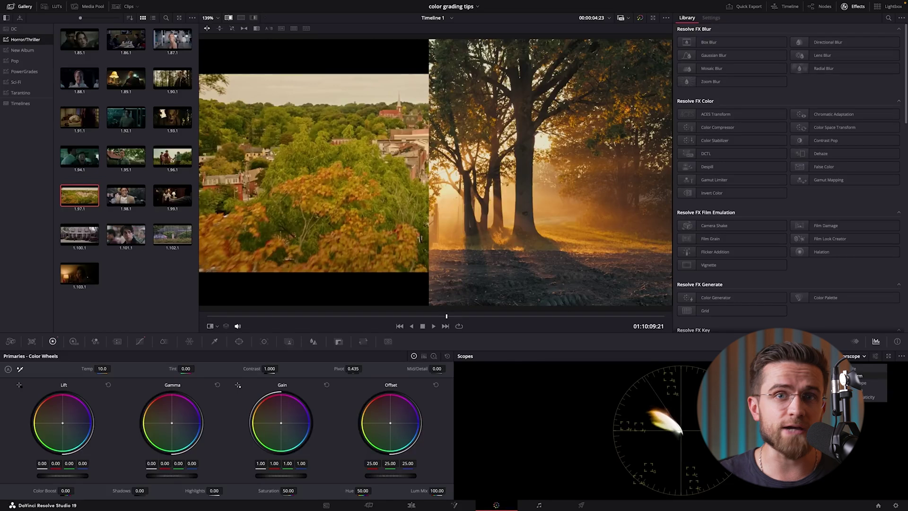
left_click(858, 377)
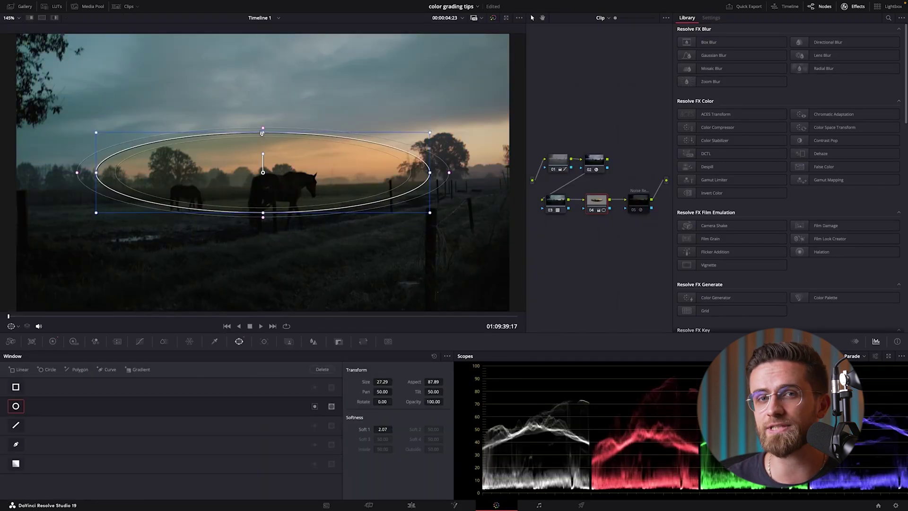
left_click(140, 342)
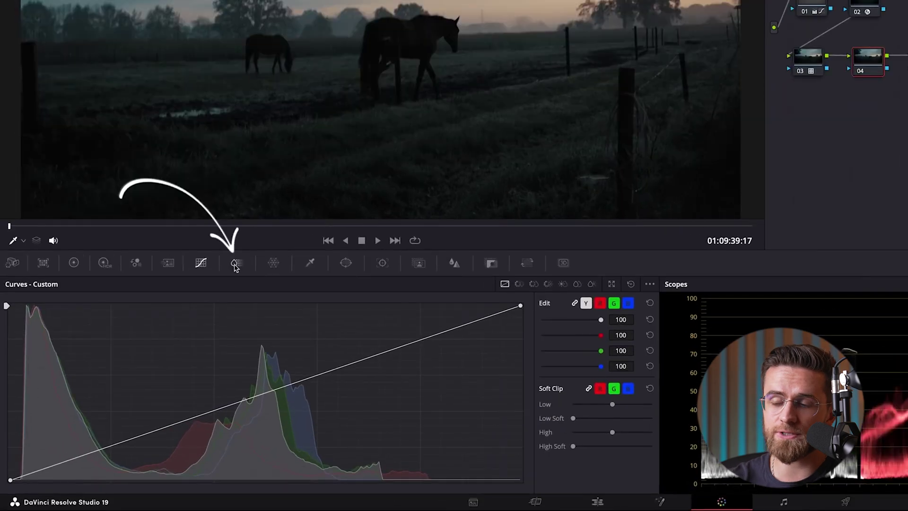
left_click(164, 341)
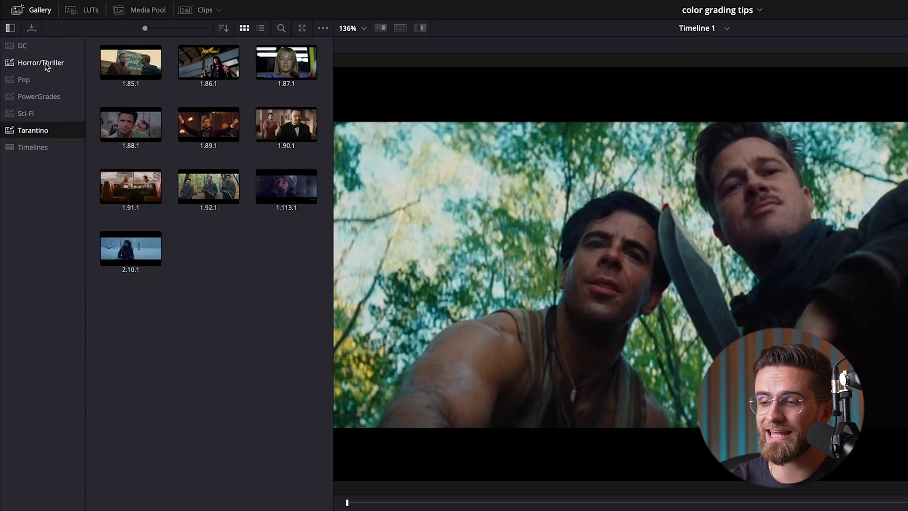
Select the Horror/Thriller album in the Gallery's album list to display its stills.
left_click(46, 63)
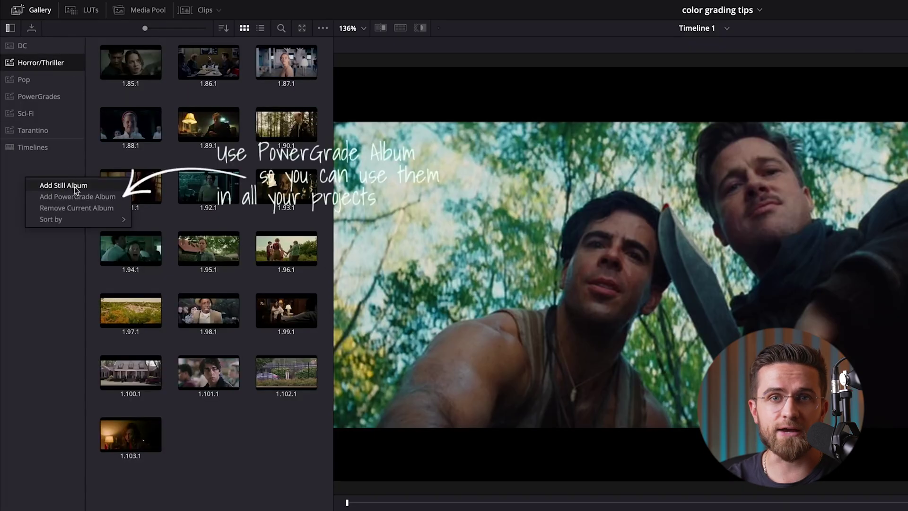